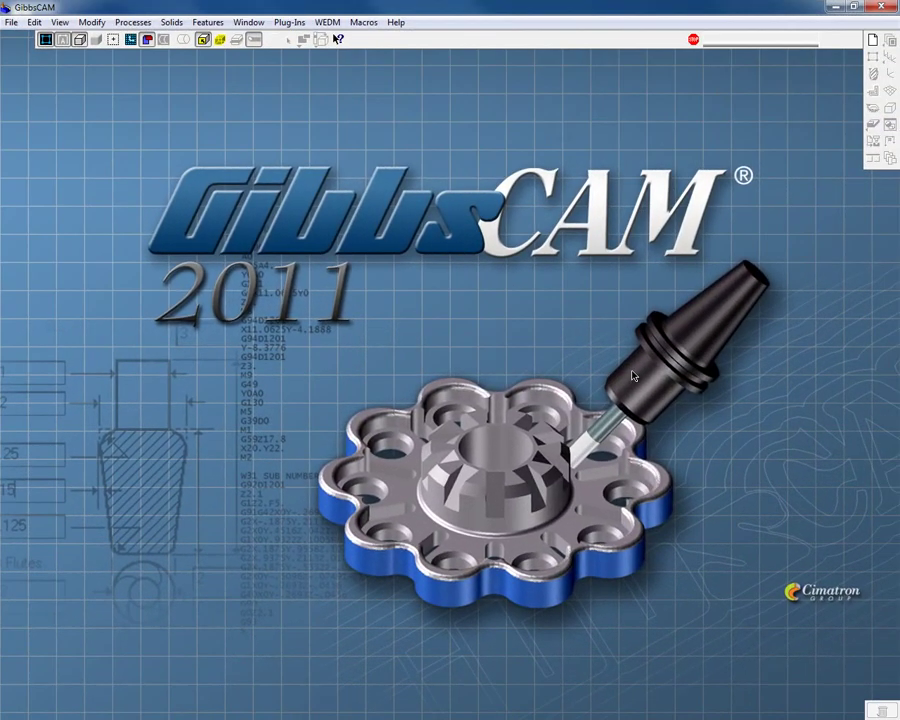
Open the part file 'Part (13) 5-Axis Drilling AFR 2.vnc' from the Parts folder
click(14, 24)
click(22, 53)
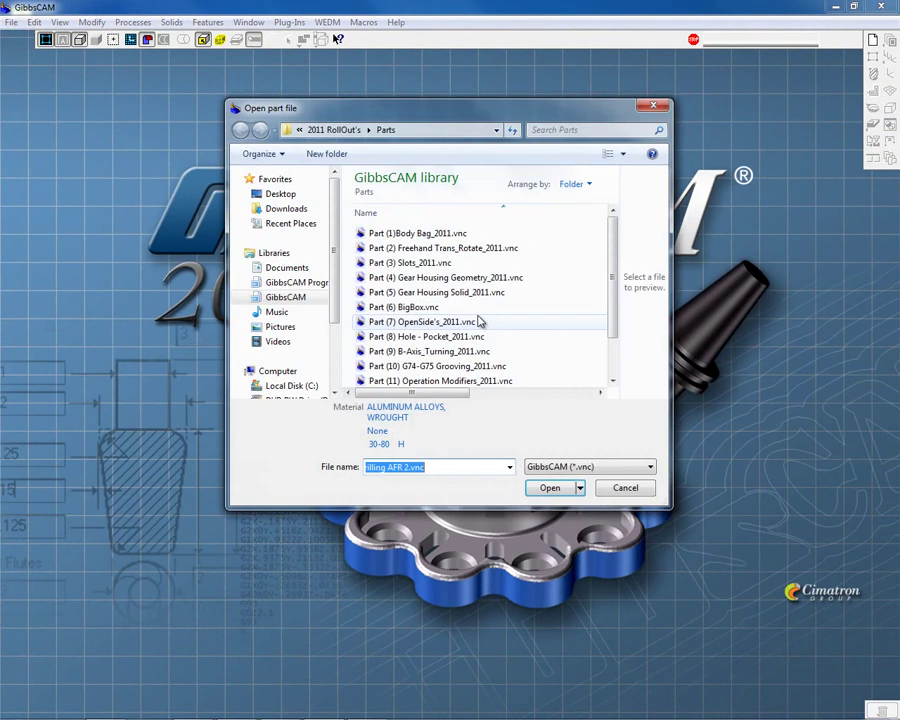
drag(616, 267, 615, 313)
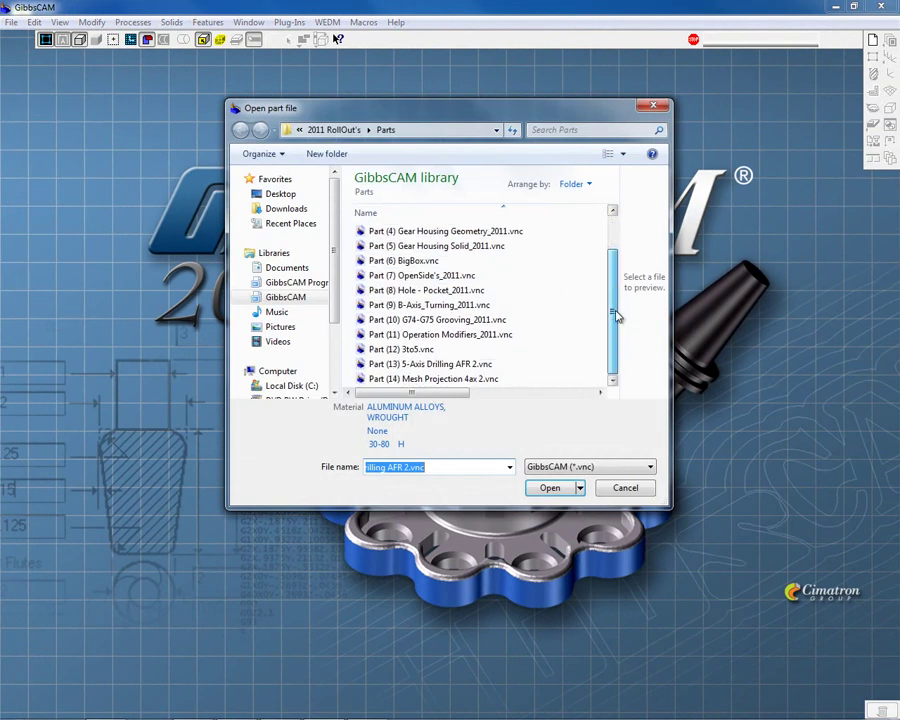
click(457, 366)
click(546, 490)
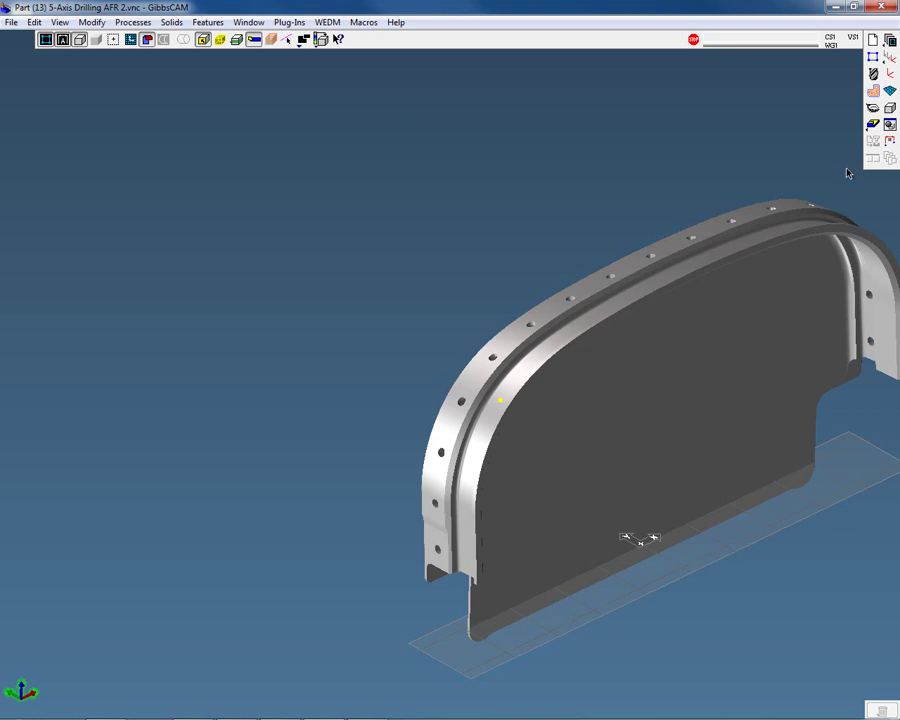
Rotate the curved flange housing to a new view and select the whole solid
click(874, 113)
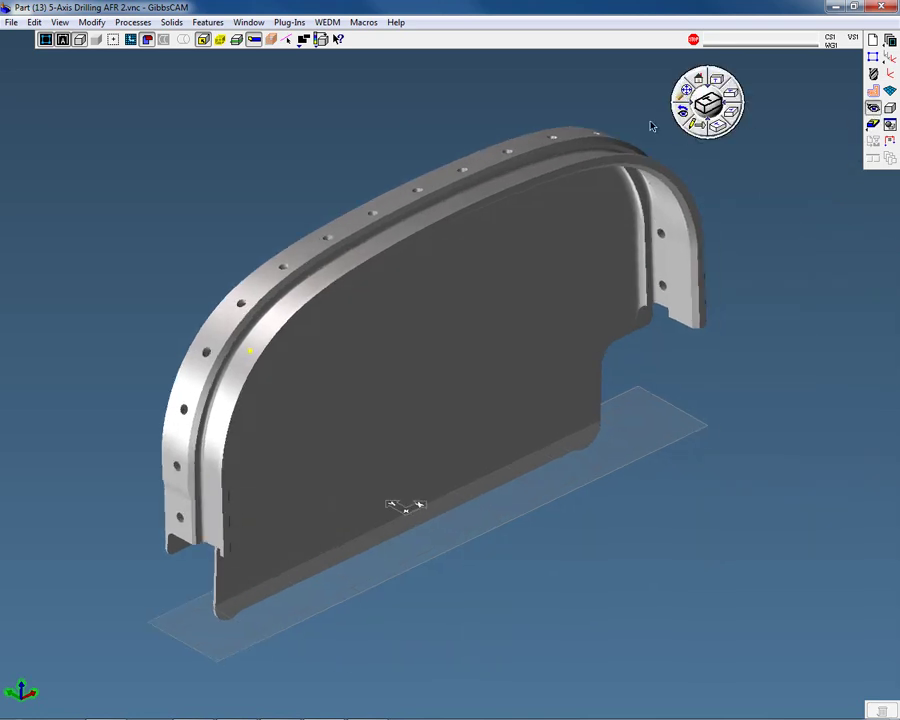
click(686, 92)
key(ctrl+a)
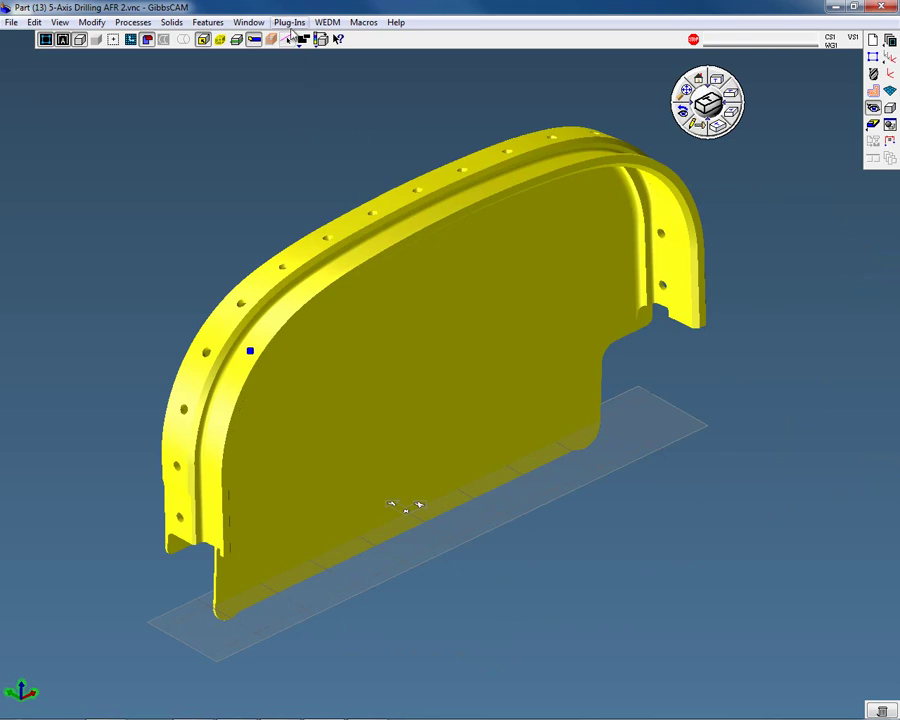
Run AFR in the Hole Manager to find the 4.000-diameter flange holes, then reselect the part
click(208, 22)
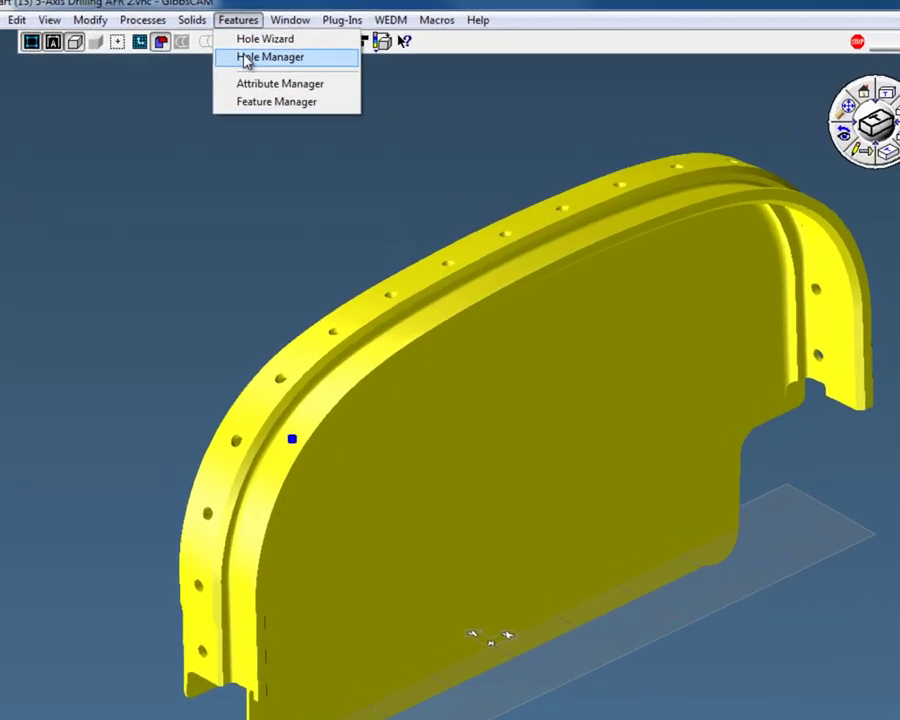
click(217, 52)
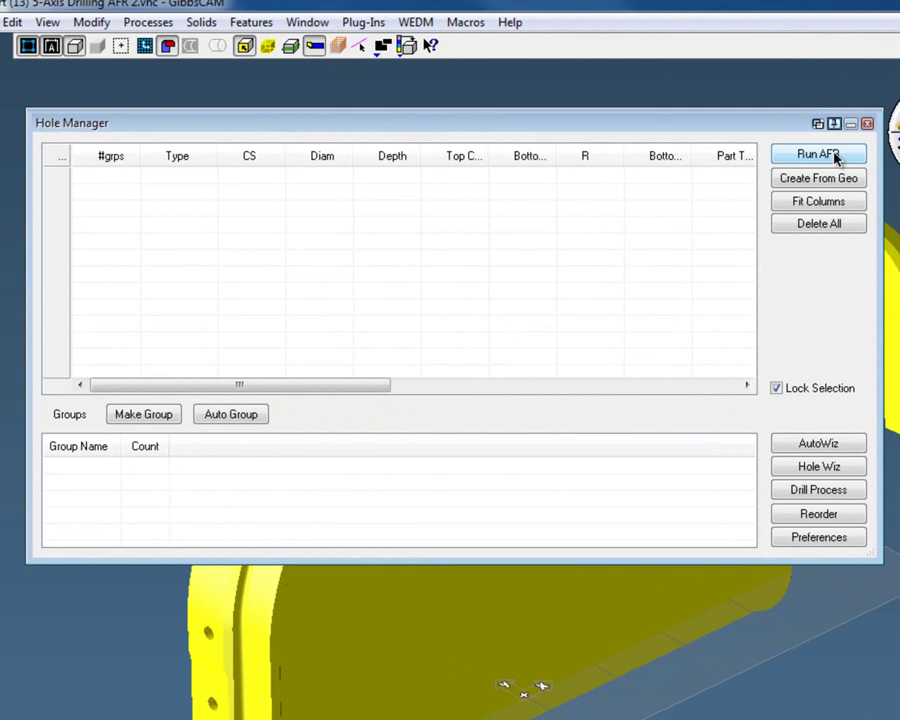
click(830, 152)
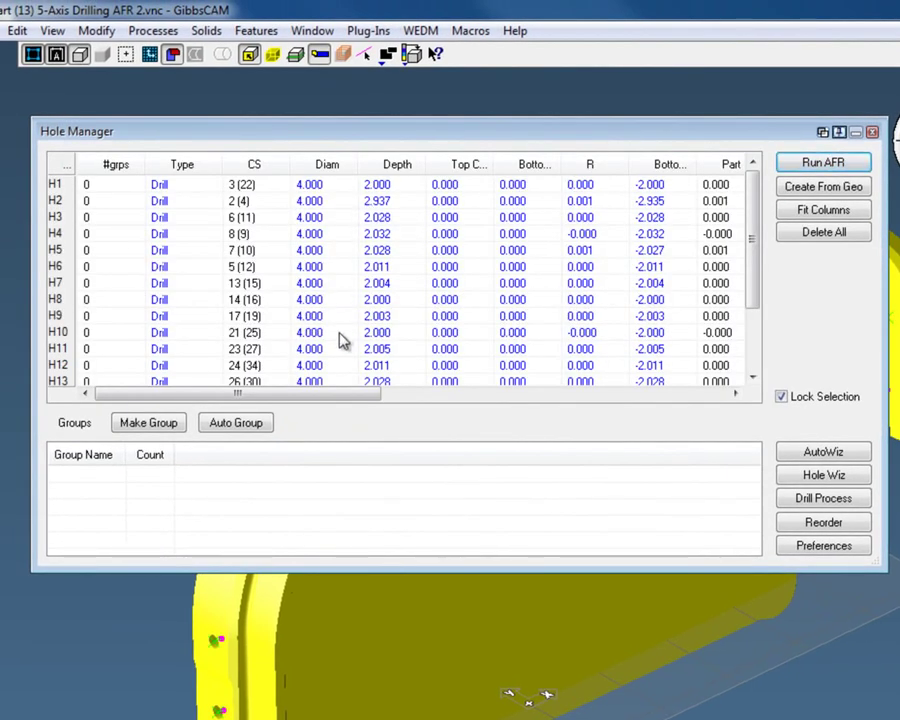
click(872, 131)
click(341, 257)
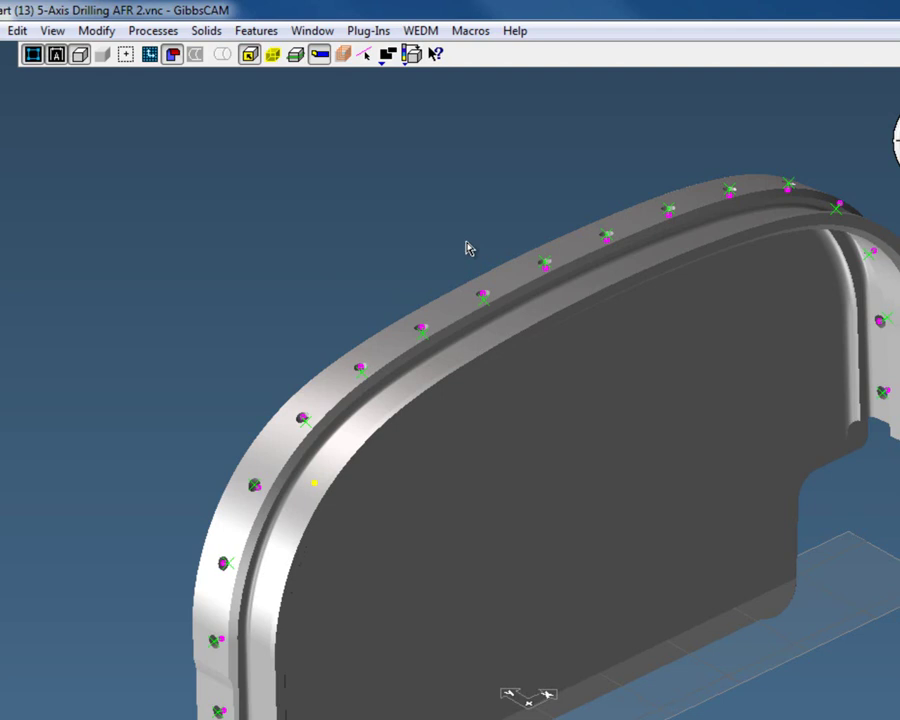
key(ctrl+a)
Reorient all recognized holes Towards Point 0,0,0 with the Change Hole Orientation plug-in
click(370, 36)
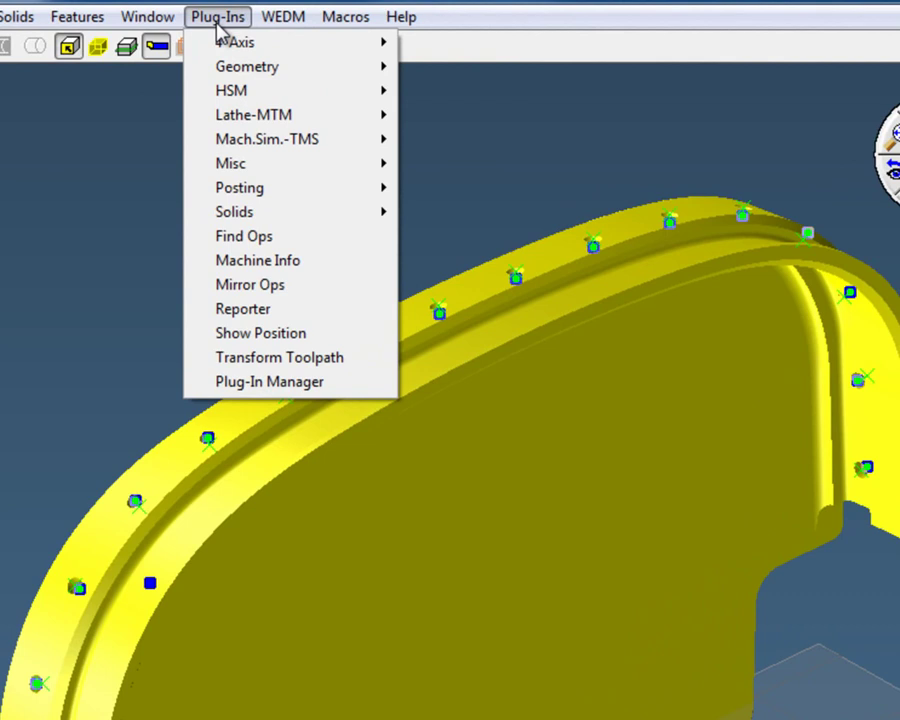
mouse_move(249, 74)
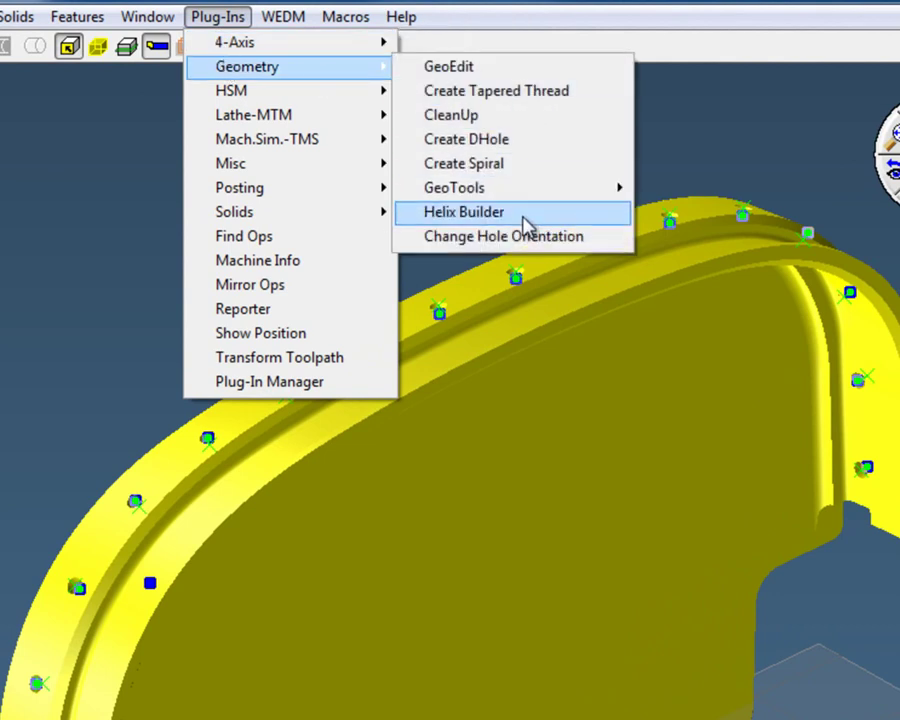
click(512, 236)
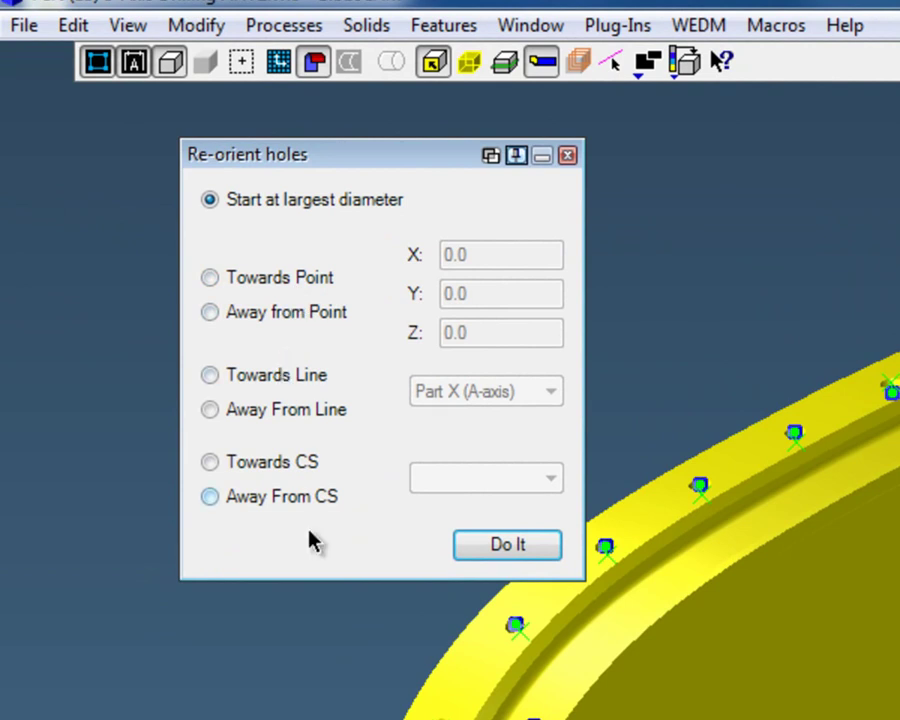
click(279, 284)
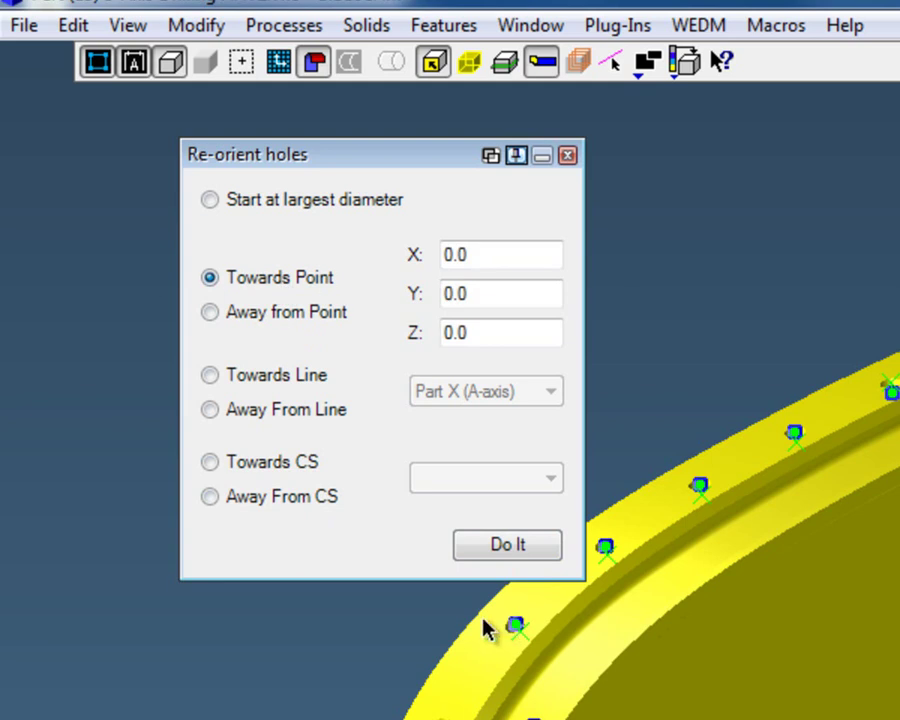
click(526, 552)
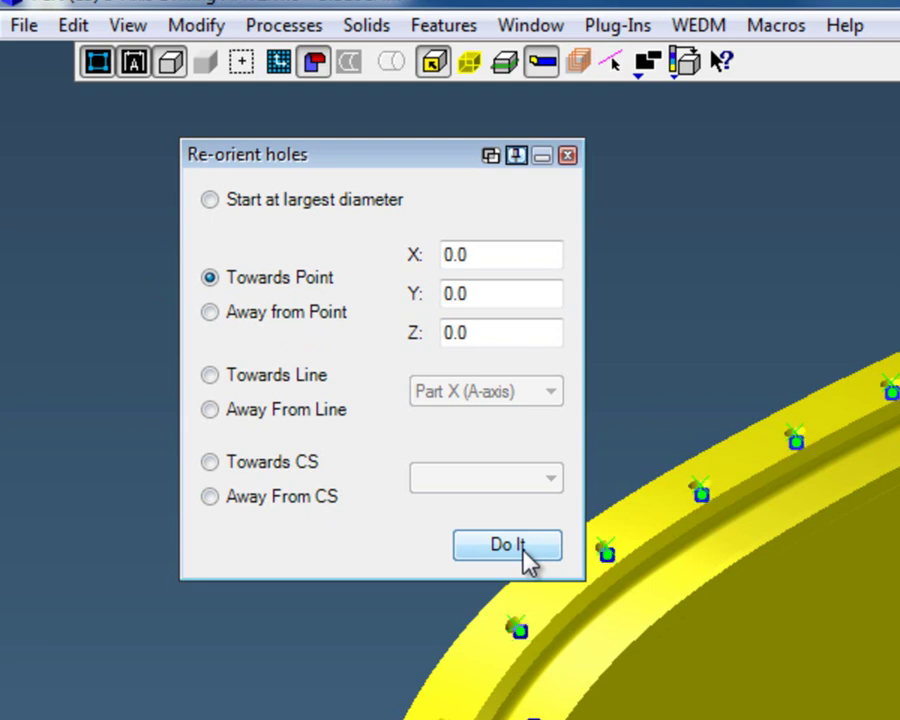
click(567, 157)
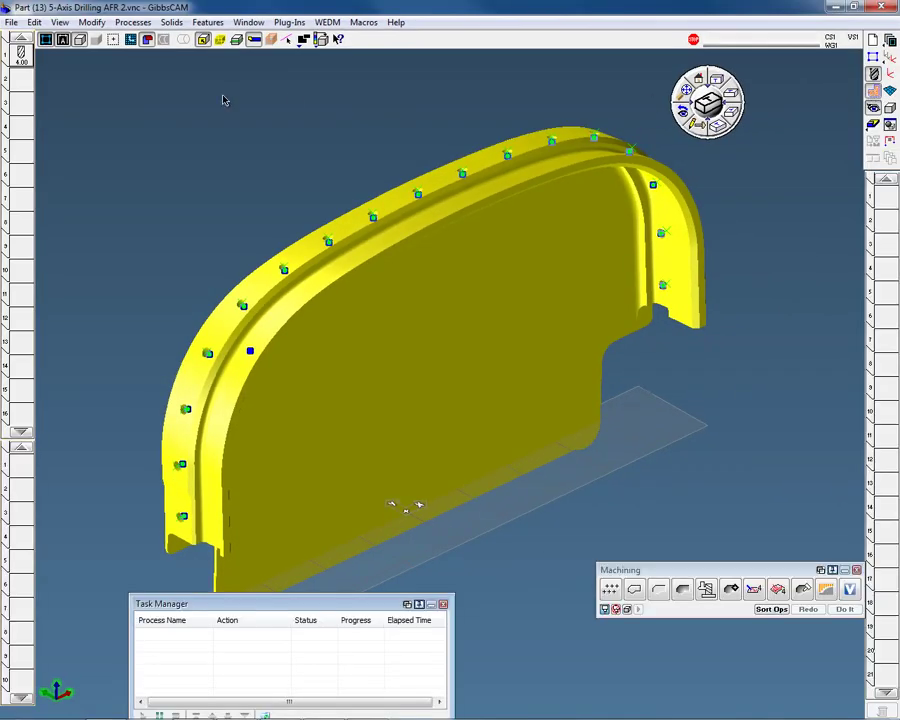
Add the 4.00 tool as an operation and create a 5-axis process for it
drag(20, 55, 18, 470)
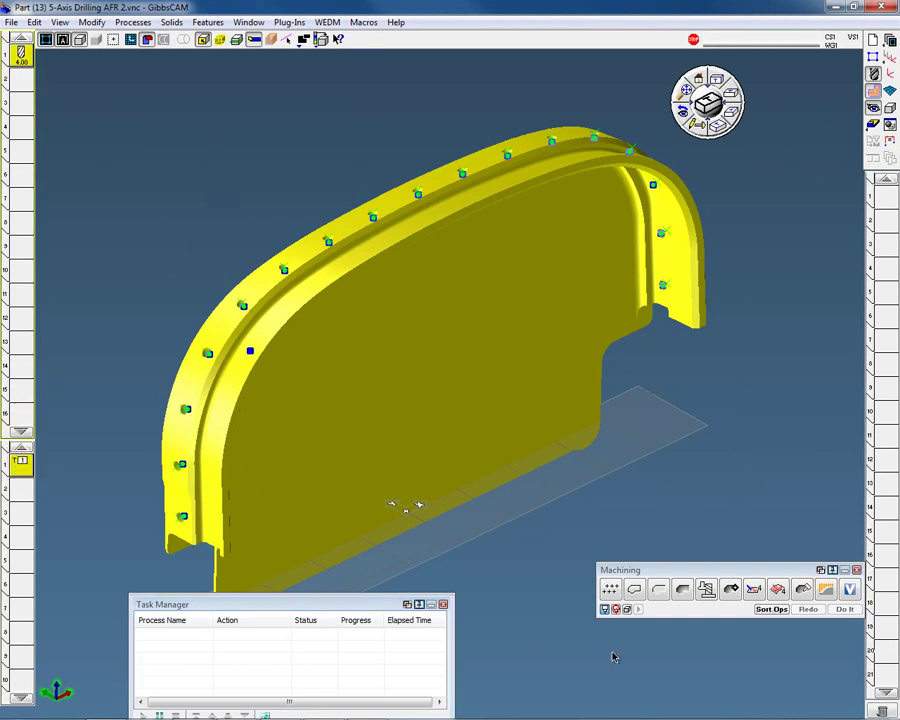
drag(808, 597, 22, 464)
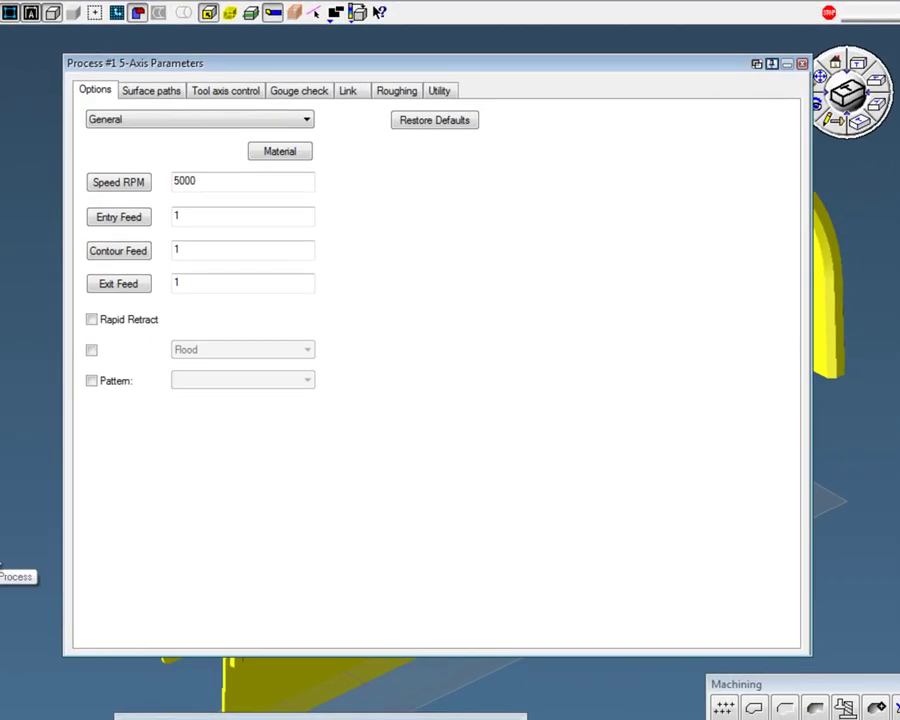
Switch Process #1's 5-axis process type from General to Drilling, accepting the parameter reset
drag(370, 75, 399, 66)
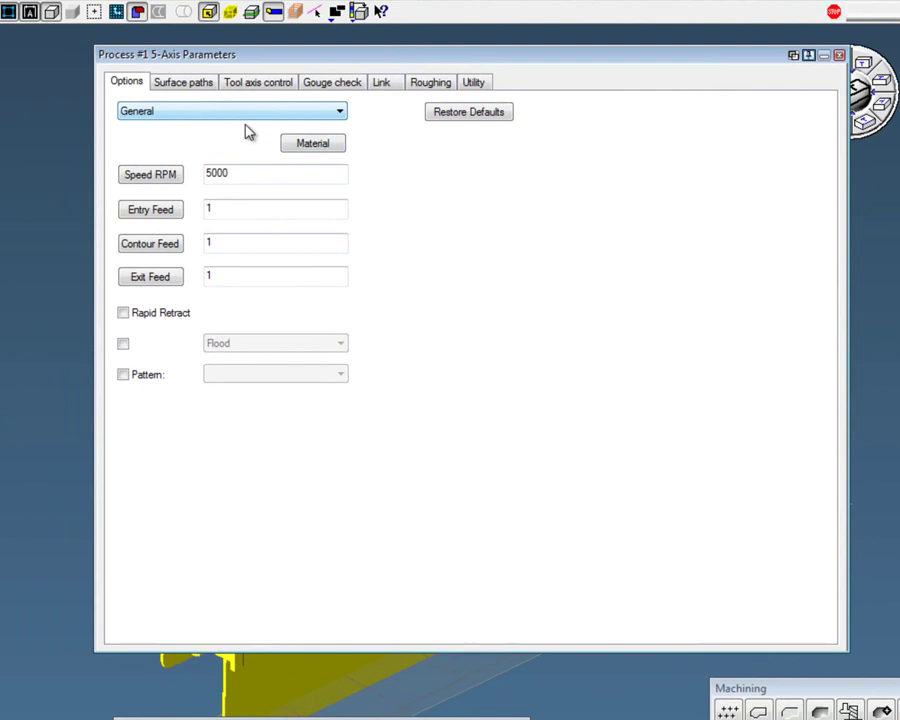
click(341, 113)
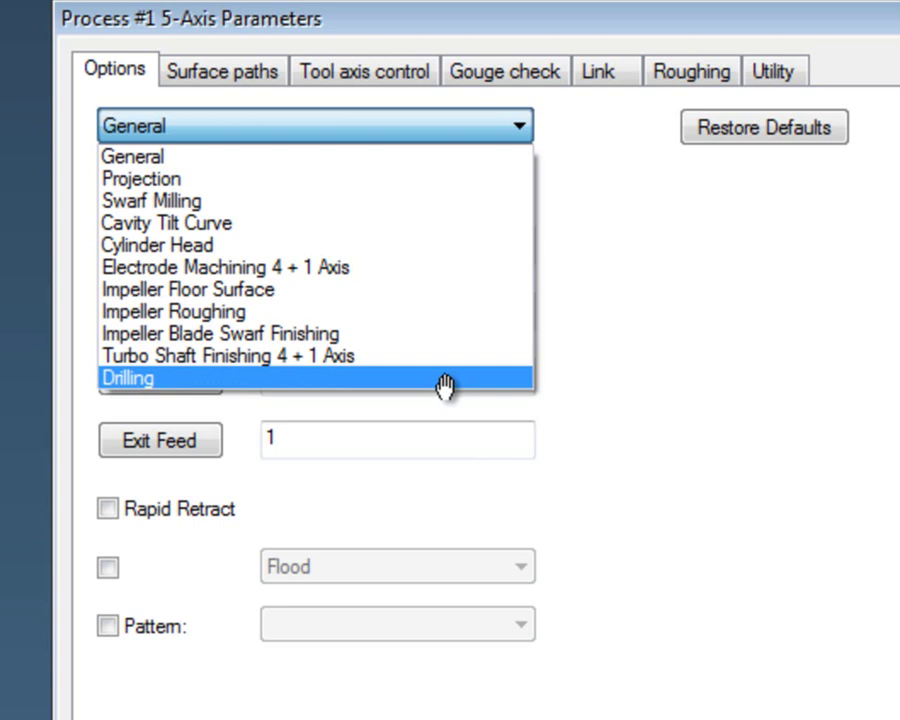
click(444, 386)
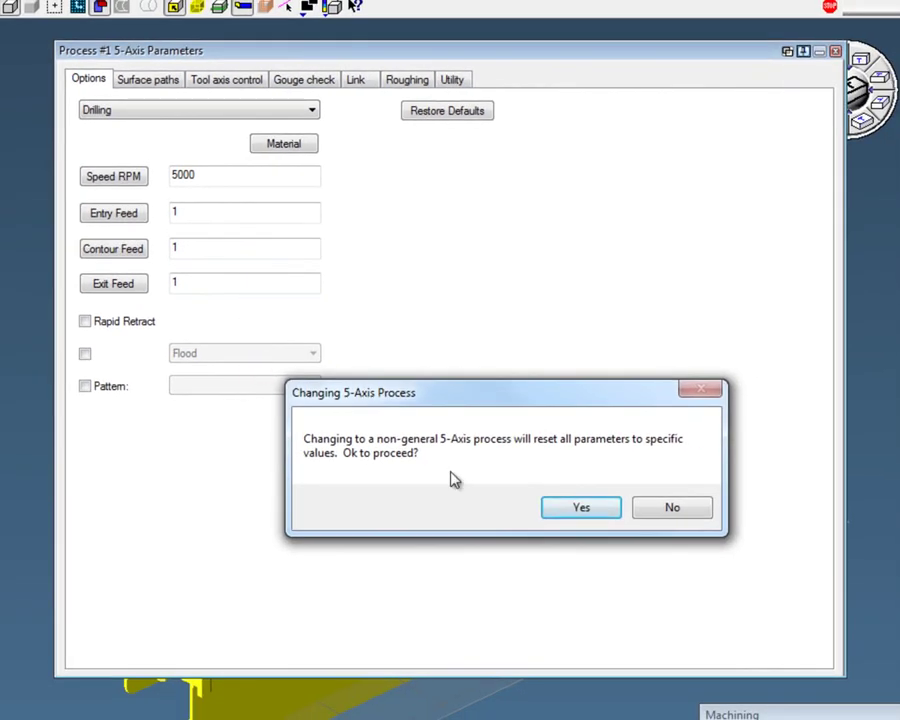
click(581, 521)
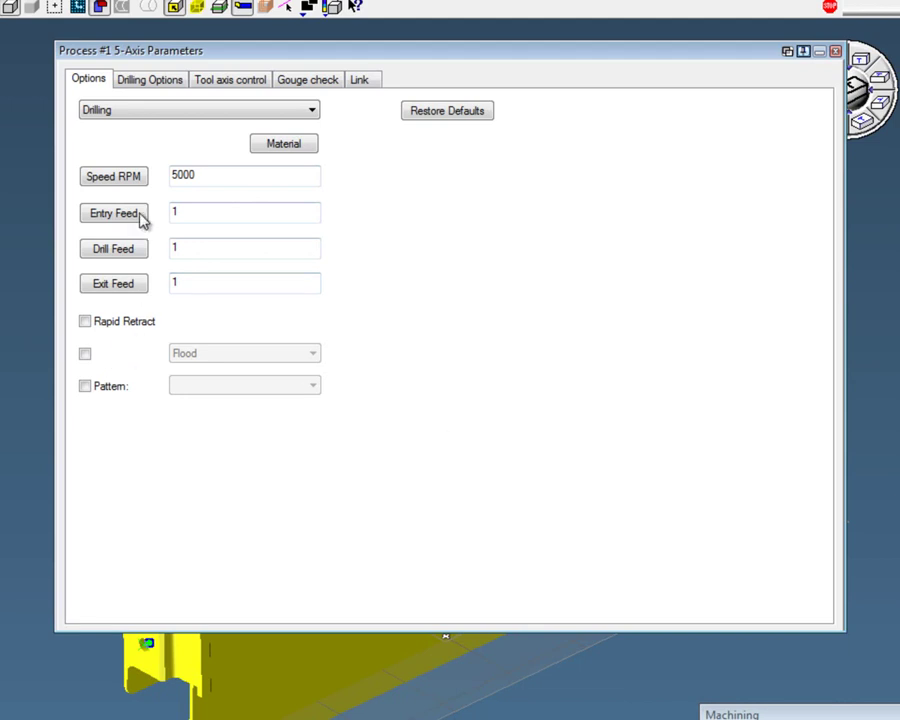
Set the Drilling Options hole modifier to Full Diameter Depth instead of Tool Tip Depth
click(166, 88)
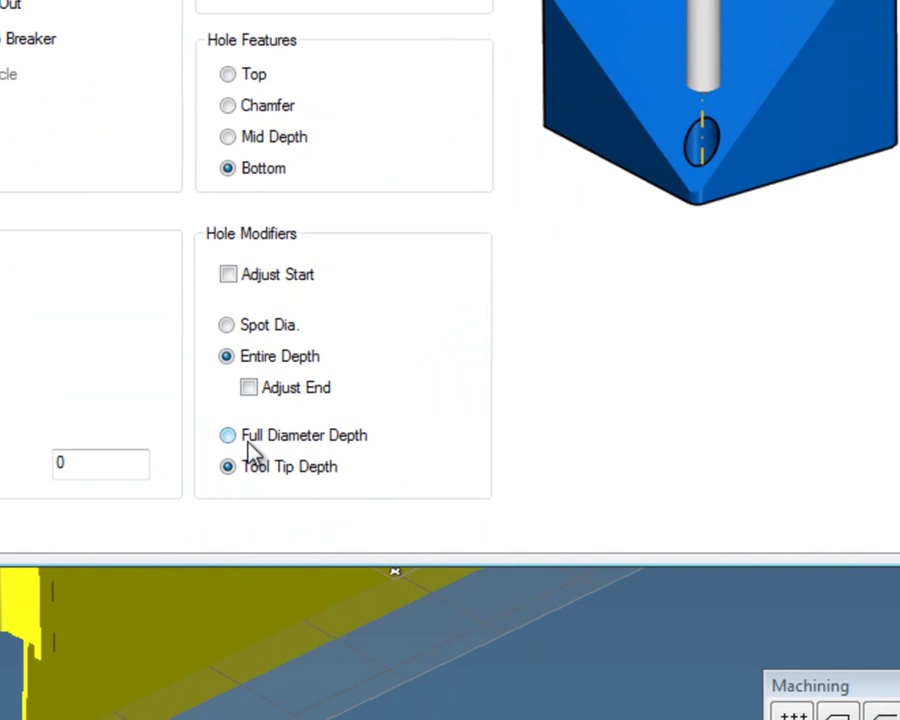
click(330, 584)
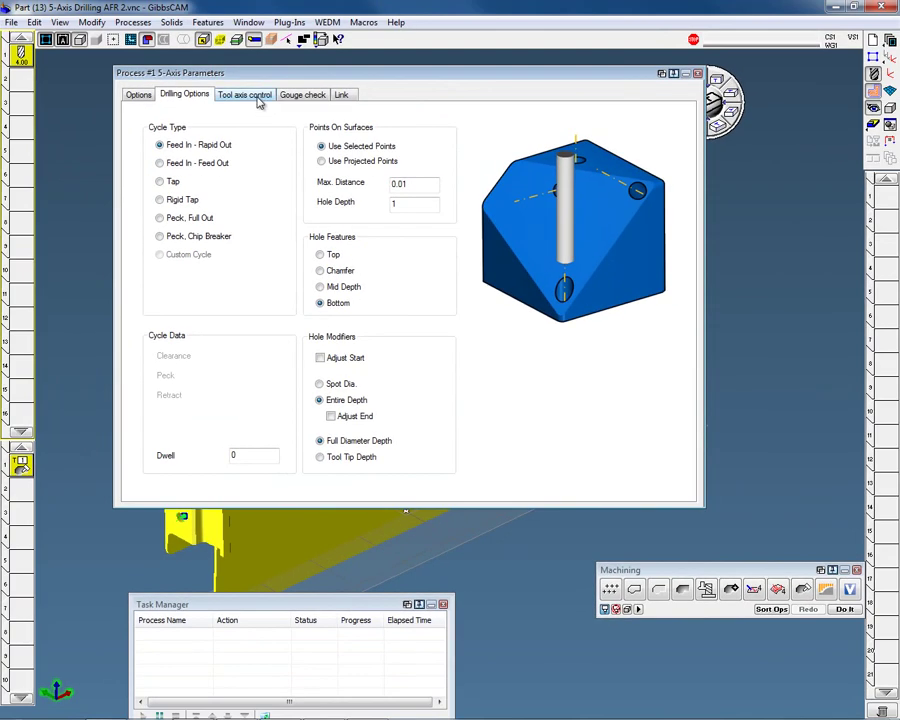
Review the Tool axis control, Gouge check and Link settings, then close the 5-Axis Parameters
click(256, 97)
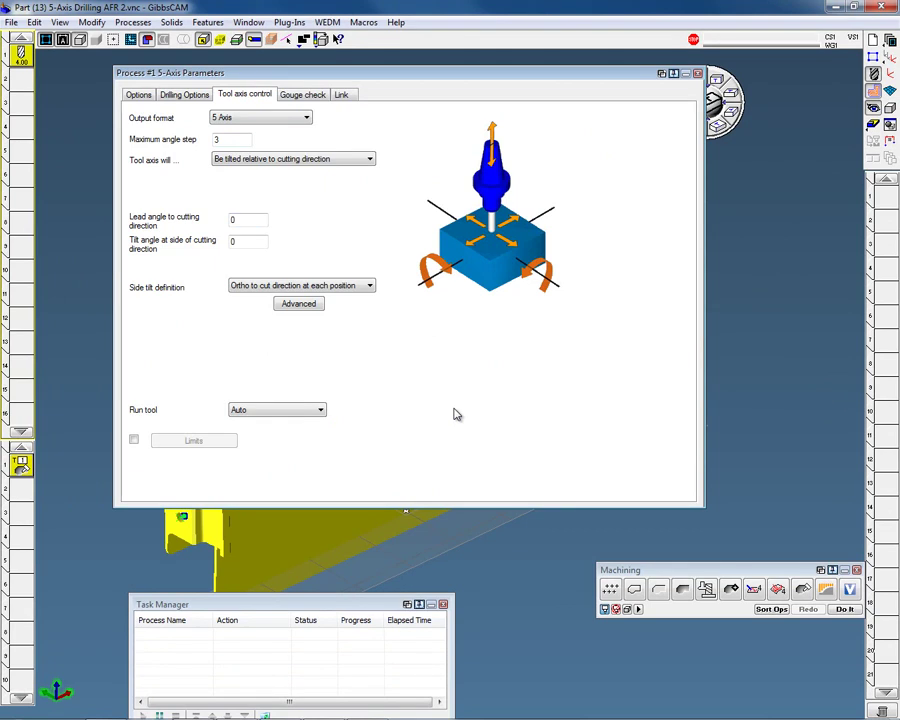
click(308, 96)
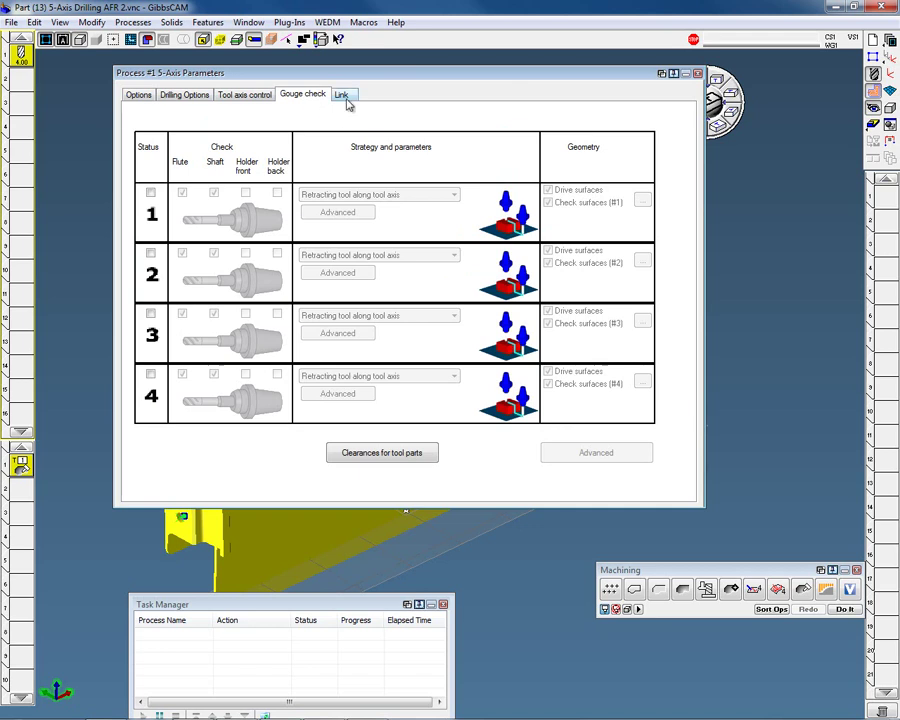
click(342, 95)
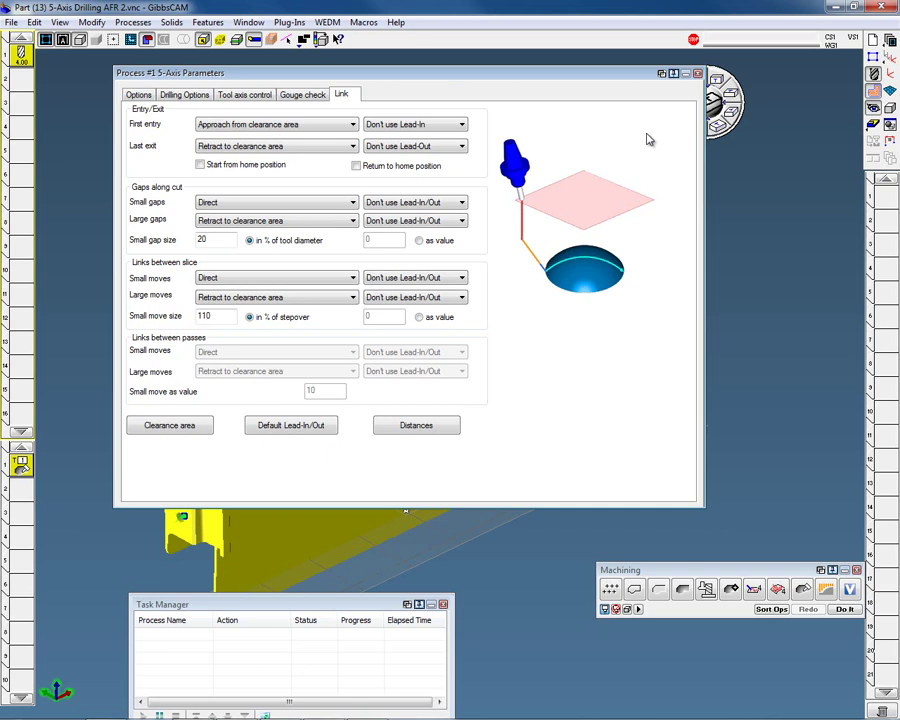
click(698, 74)
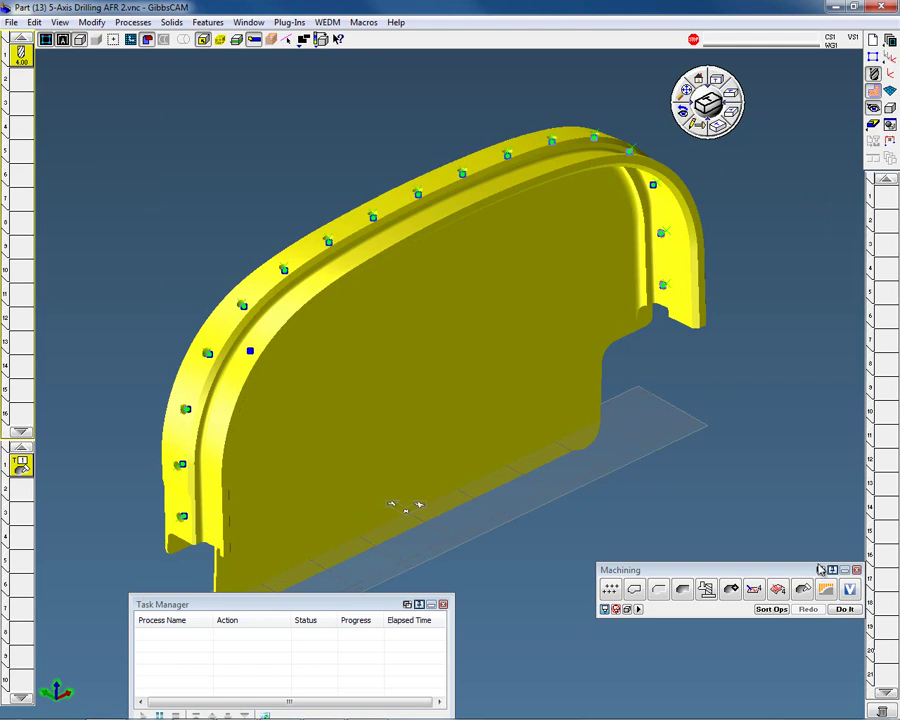
Generate the 5-axis drilling toolpath, deselect the part, and load the Flash CPR Cut rendering
click(845, 609)
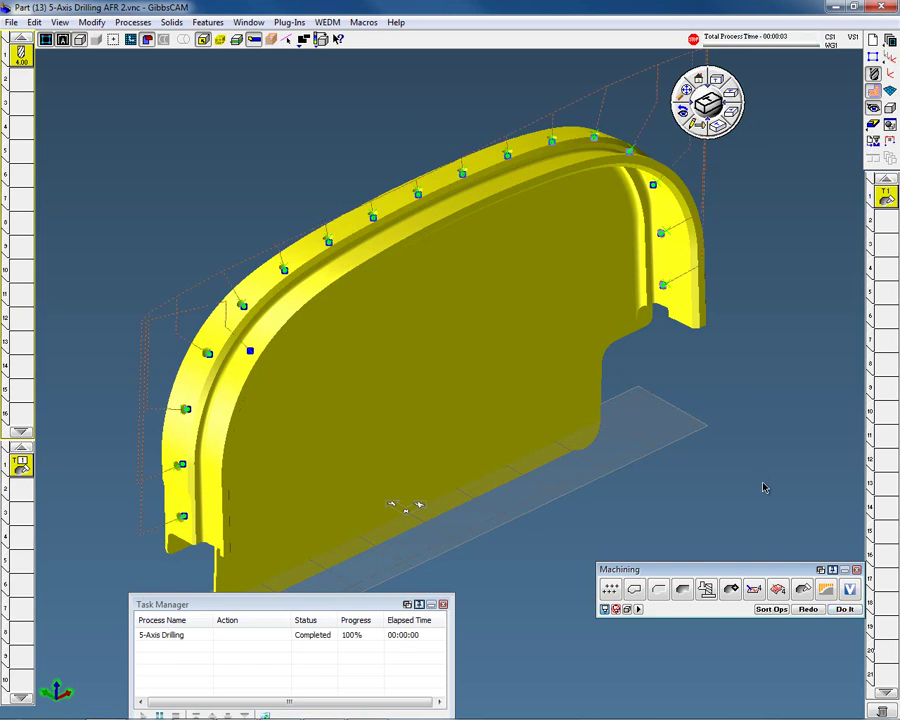
click(763, 487)
scroll(763, 487, down, 5)
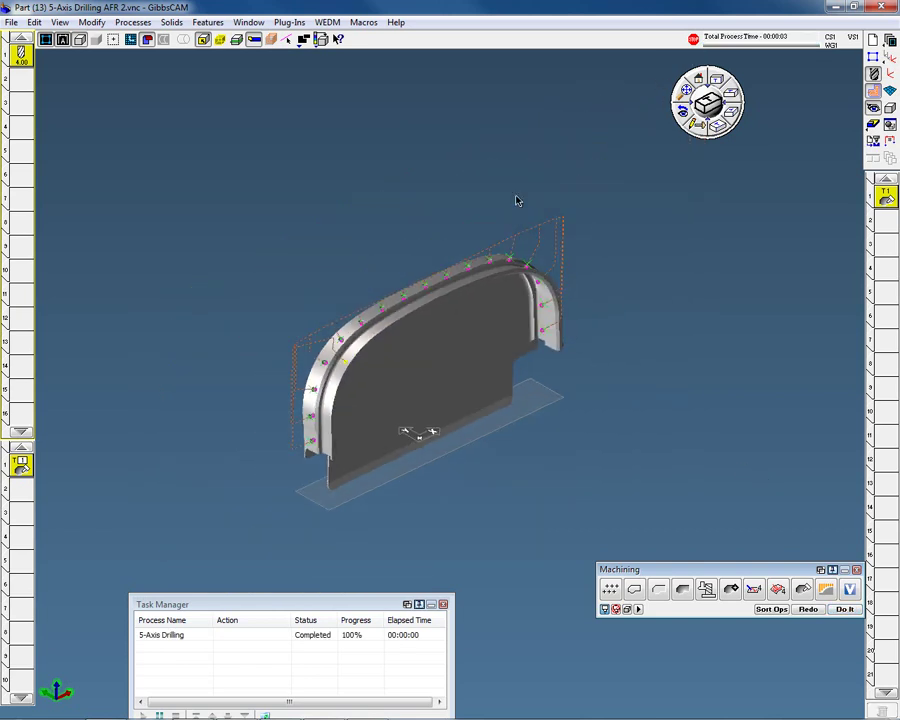
click(872, 124)
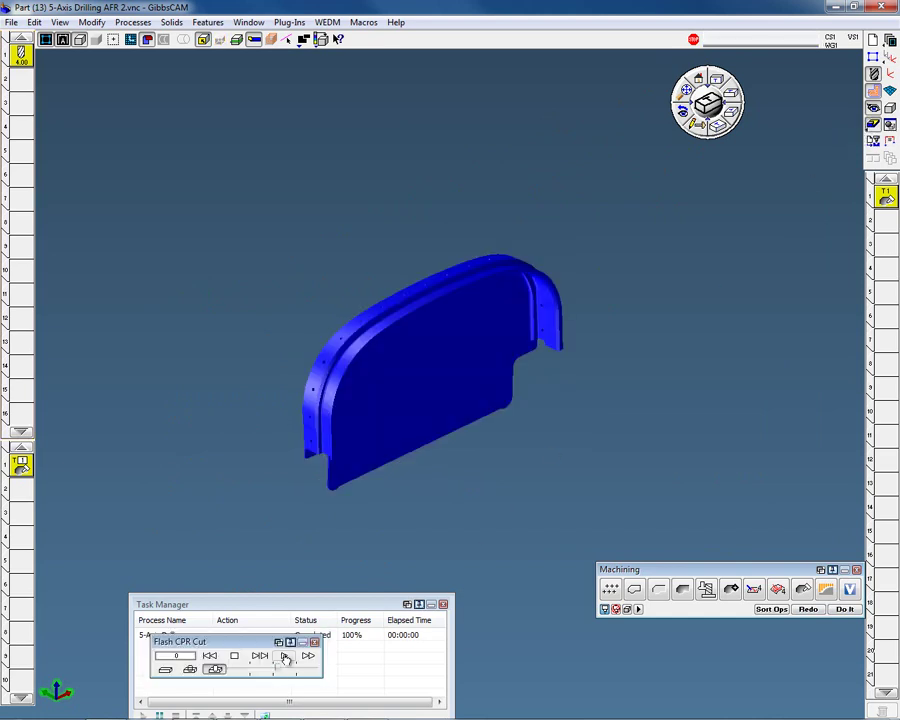
Play the Flash CPR Cut simulation to the end and rotate the view to inspect the drilled holes
click(286, 657)
middle_drag(561, 442, 615, 348)
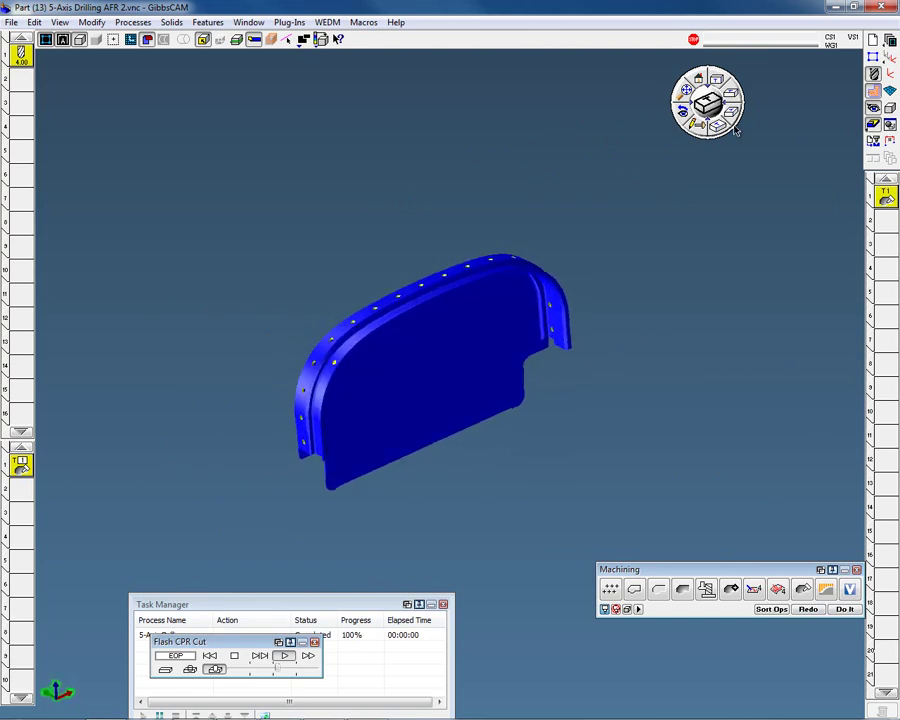